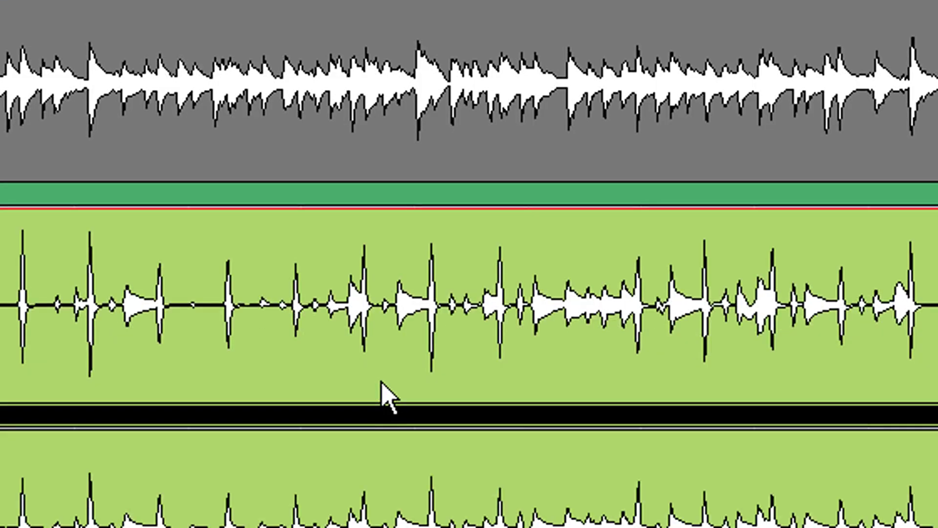
Briefly pick the Split tool, then cancel it with Escape
{"action": "right_click", "coordinate": [384, 415]}
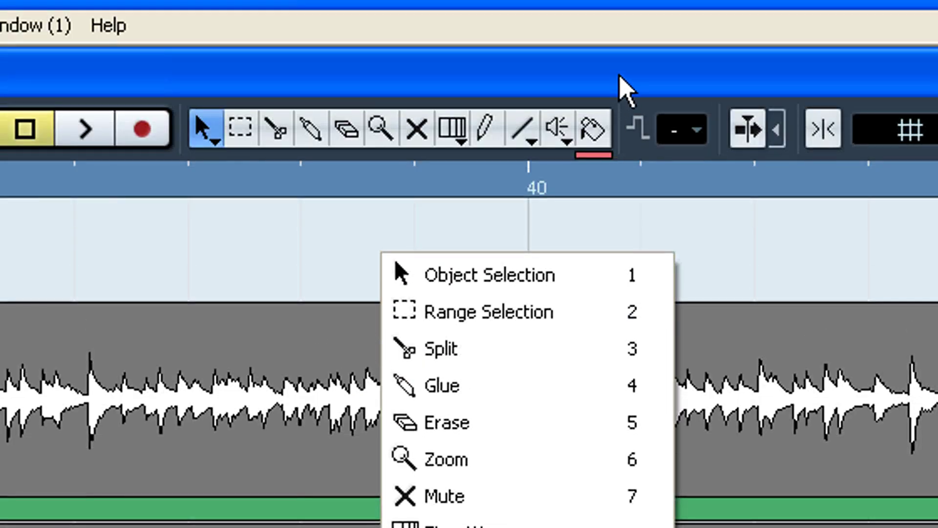
{"action": "left_click", "coordinate": [625, 90]}
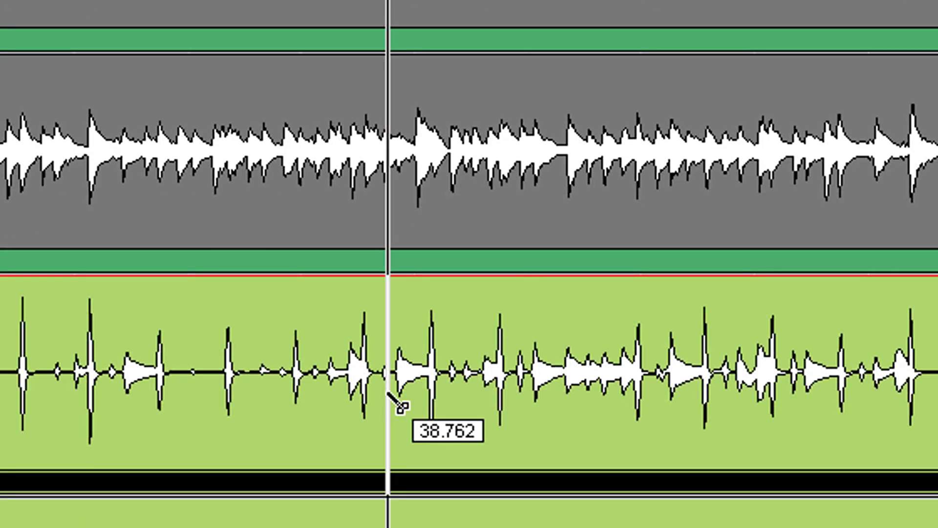
{"action": "key", "text": "Escape"}
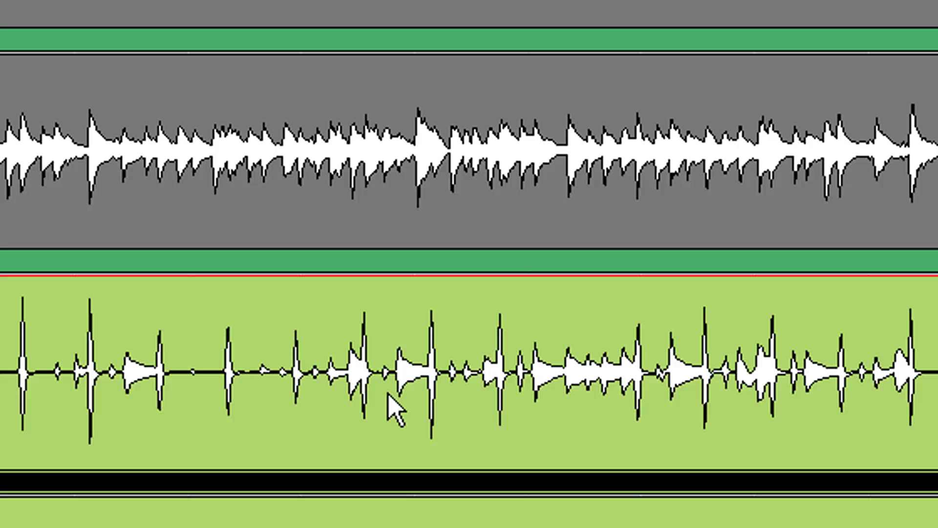
Switch to Object Selection with Normal Sizing and select both mandolin events
{"action": "right_click", "coordinate": [389, 394]}
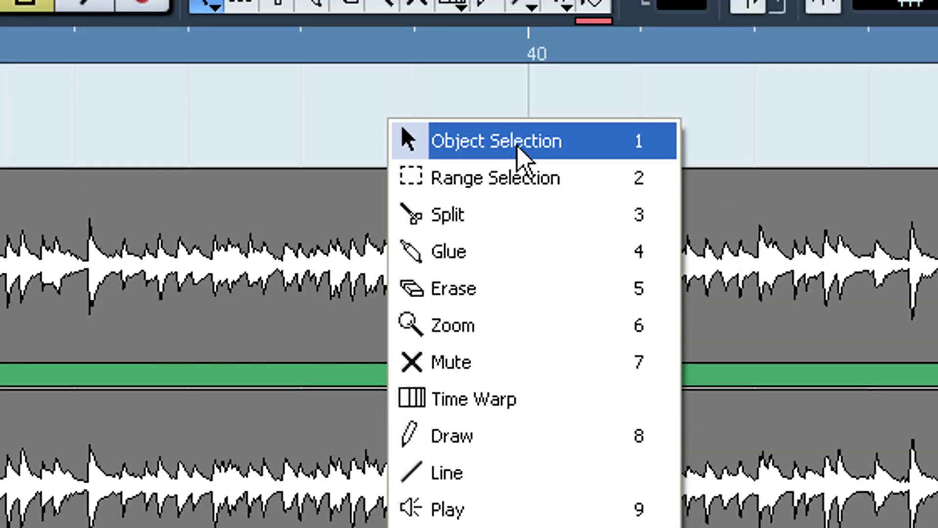
{"action": "left_click", "coordinate": [514, 112]}
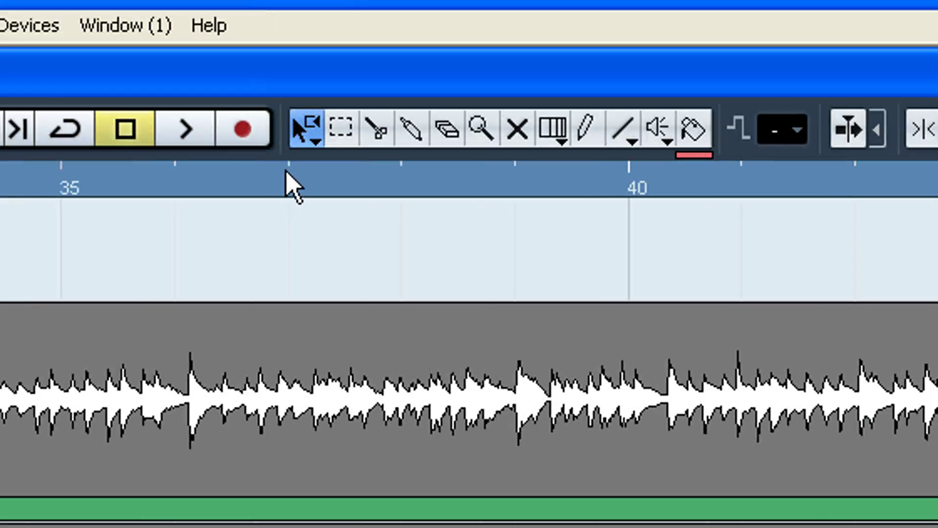
{"action": "left_click", "coordinate": [317, 141]}
{"action": "left_click", "coordinate": [321, 169]}
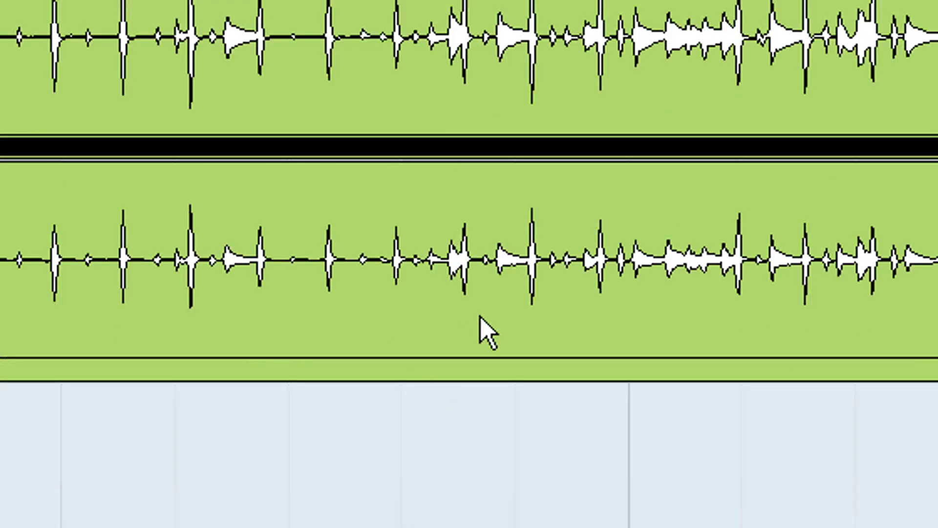
{"action": "left_click", "coordinate": [508, 303]}
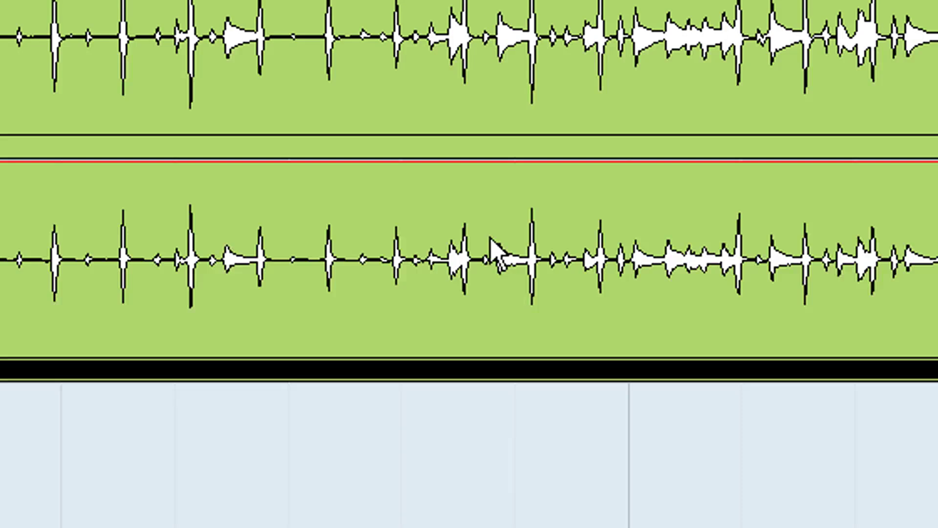
{"action": "left_click", "coordinate": [482, 104]}
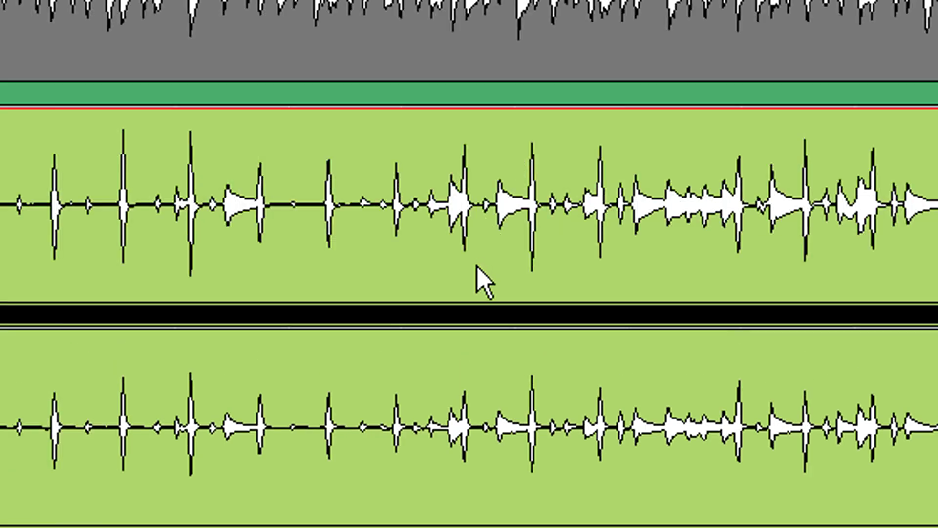
With Range Selection, mark a time range across the middle of the mandolin event
{"action": "right_click", "coordinate": [691, 253]}
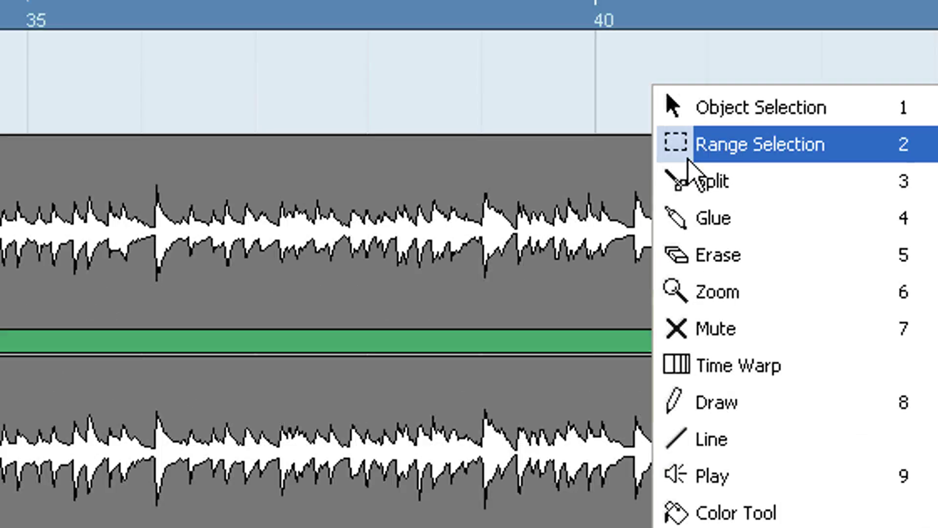
{"action": "left_click", "coordinate": [693, 154]}
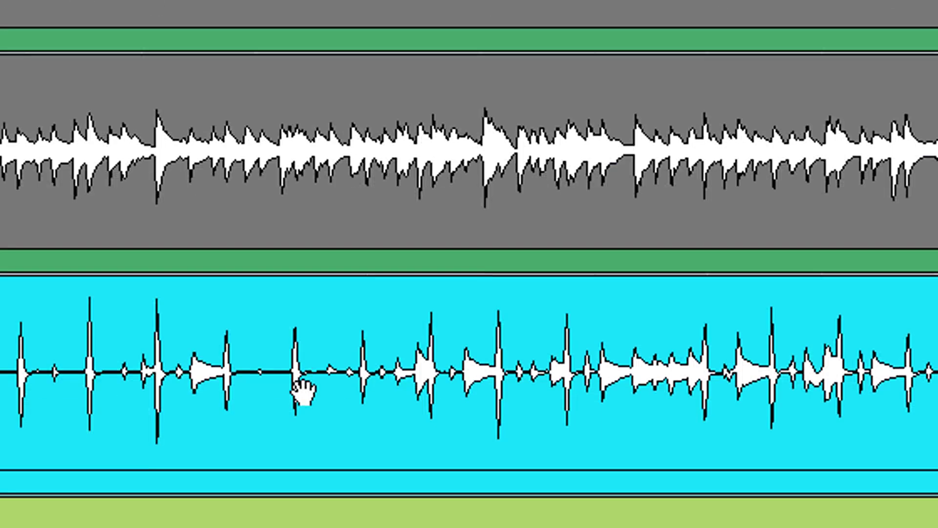
{"action": "left_click", "coordinate": [296, 381]}
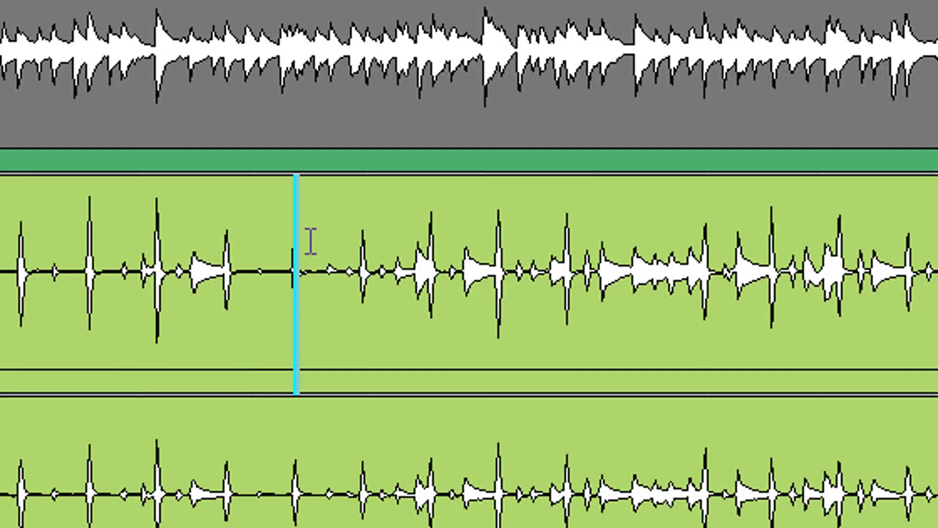
{"action": "left_click_drag", "start_coordinate": [311, 341], "coordinate": [528, 340]}
{"action": "left_click_drag", "start_coordinate": [528, 239], "coordinate": [709, 238]}
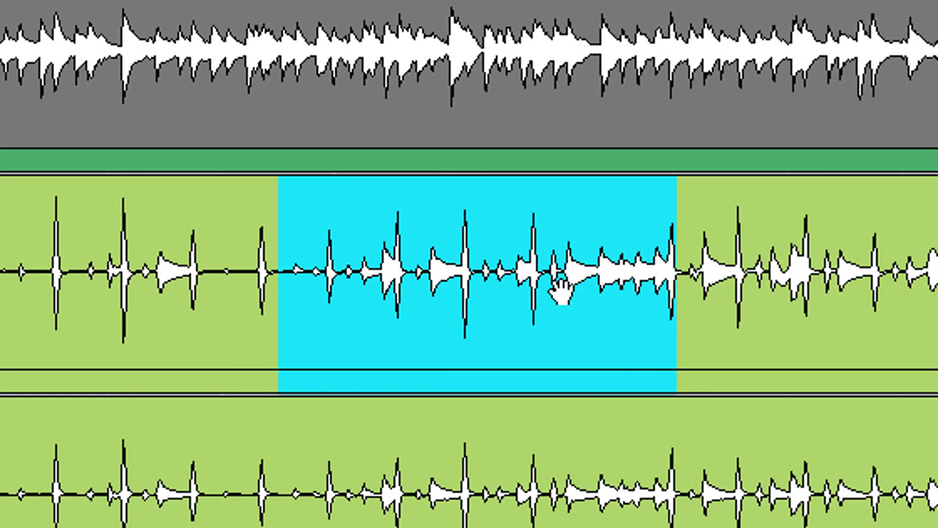
Choose the Split tool and cut the mandolin event at 37.535
{"action": "right_click", "coordinate": [472, 319]}
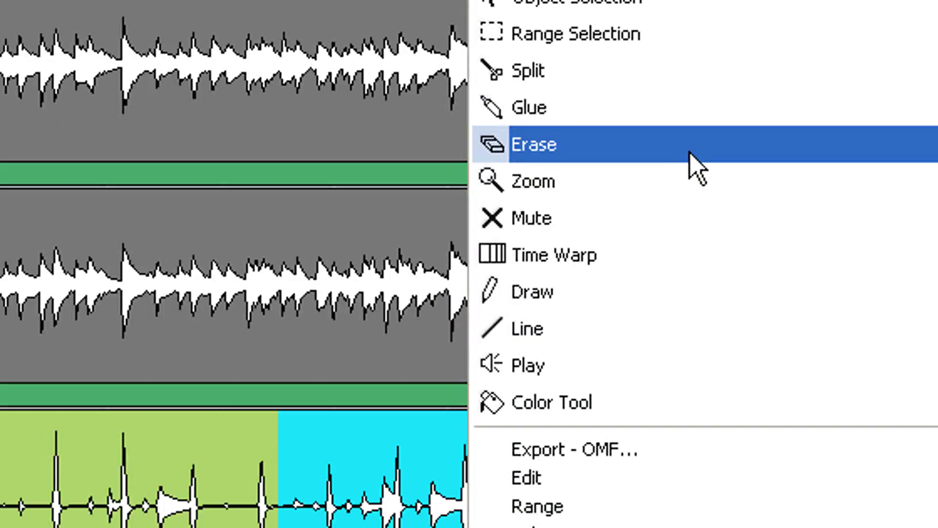
{"action": "left_click", "coordinate": [697, 176]}
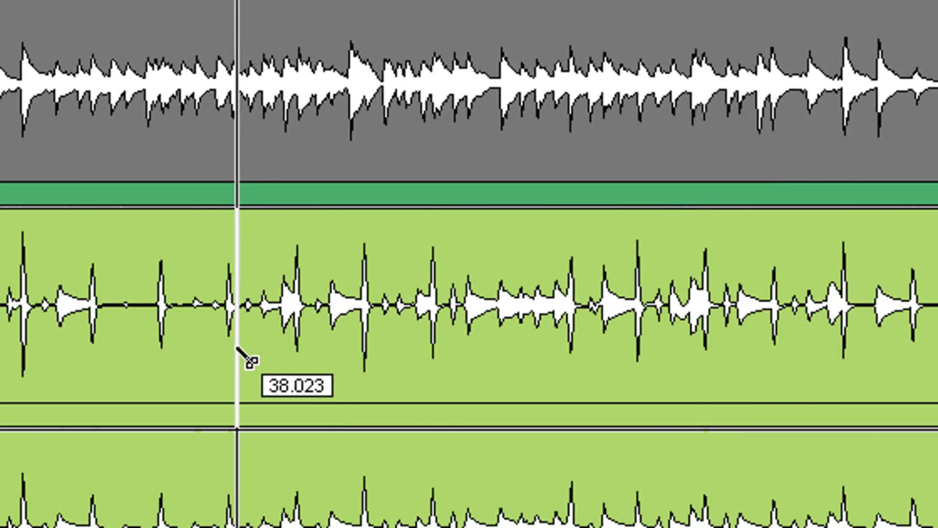
{"action": "left_click", "coordinate": [249, 351]}
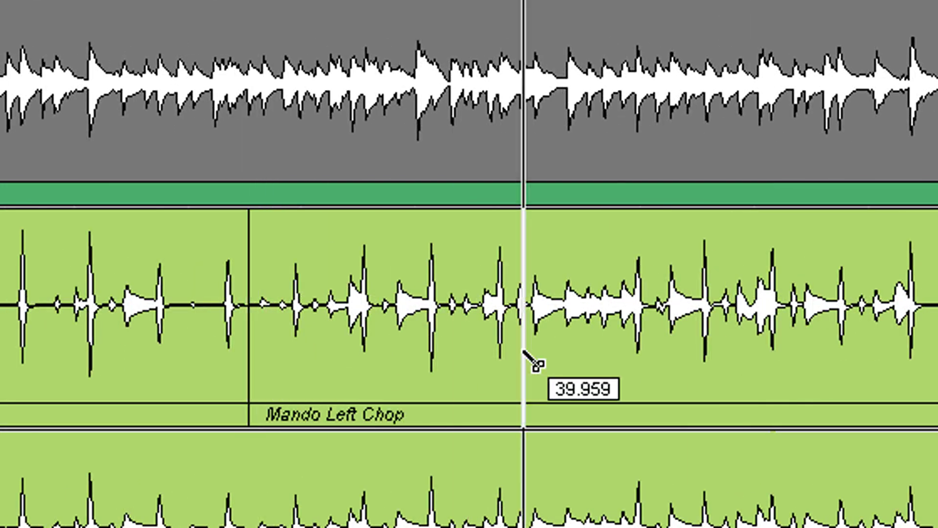
Cut the mandolin event again at 43.641, then try moving the Mando Left Chop piece and undo it
{"action": "left_click", "coordinate": [673, 338]}
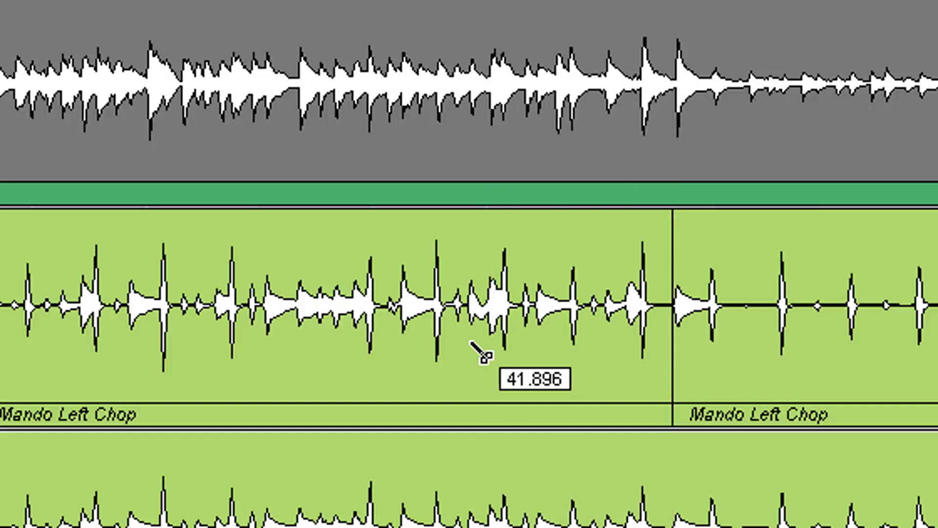
{"action": "right_click", "coordinate": [300, 362]}
{"action": "left_click", "coordinate": [327, 382]}
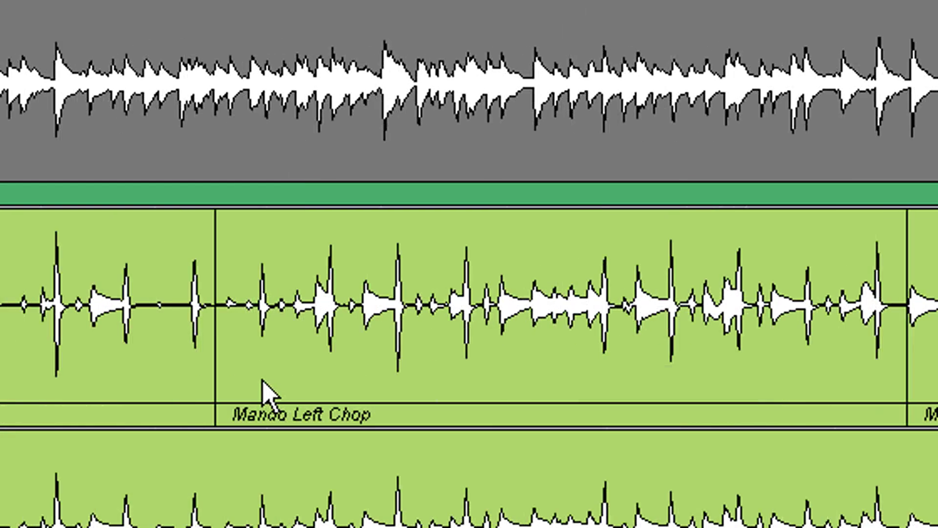
{"action": "left_click", "coordinate": [196, 386]}
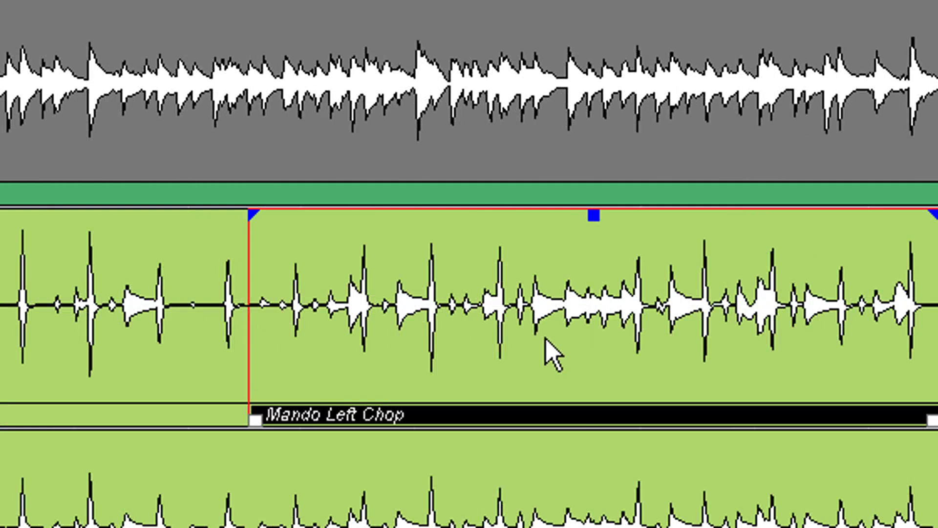
{"action": "left_click_drag", "start_coordinate": [547, 338], "coordinate": [605, 356]}
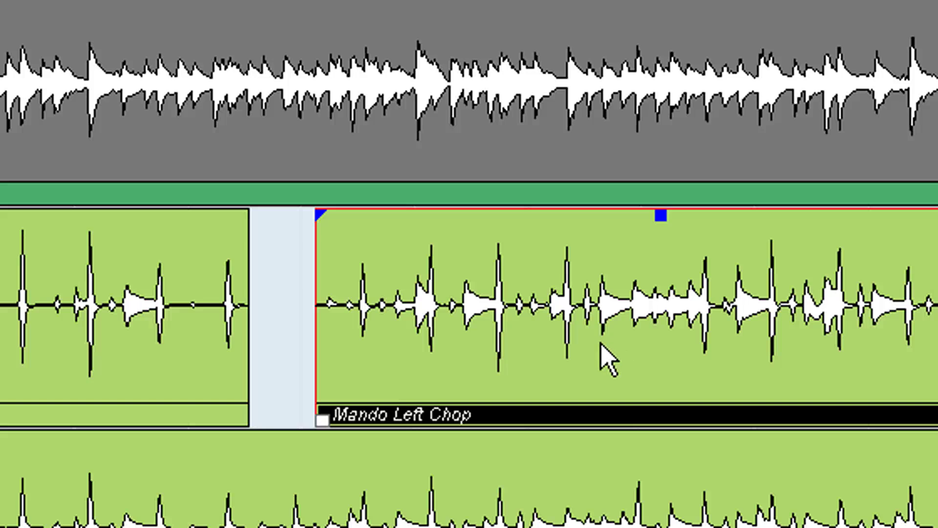
{"action": "key", "text": "ctrl+z"}
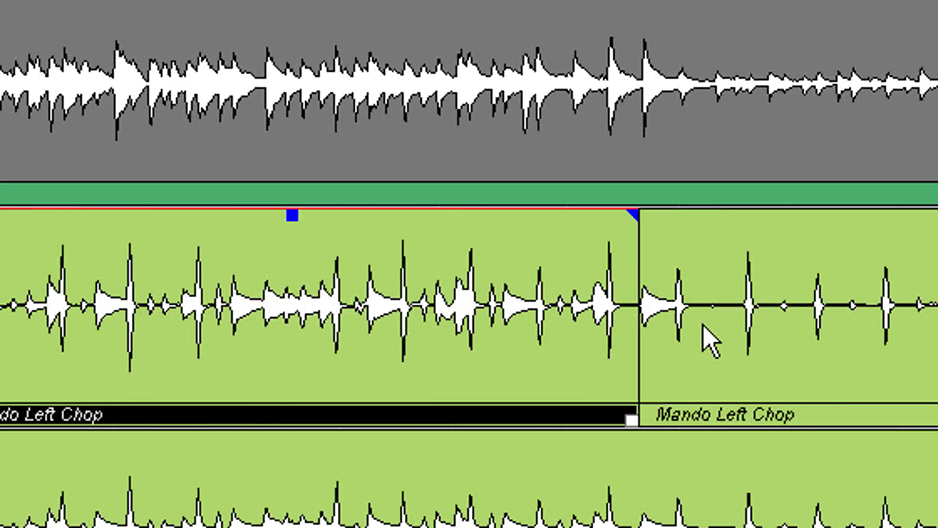
Select the middle Mando Left Chop piece and drag its end edge to 49.835
{"action": "left_click", "coordinate": [674, 325]}
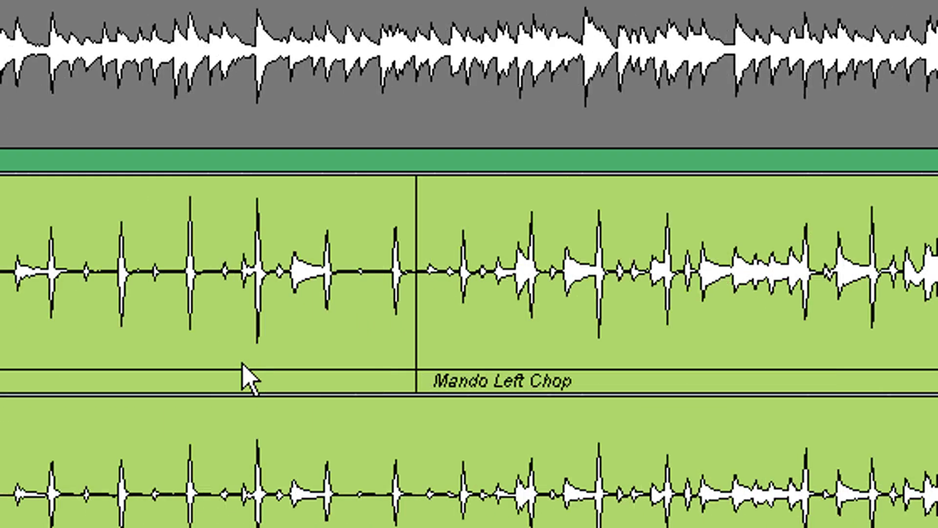
{"action": "left_click", "coordinate": [824, 288]}
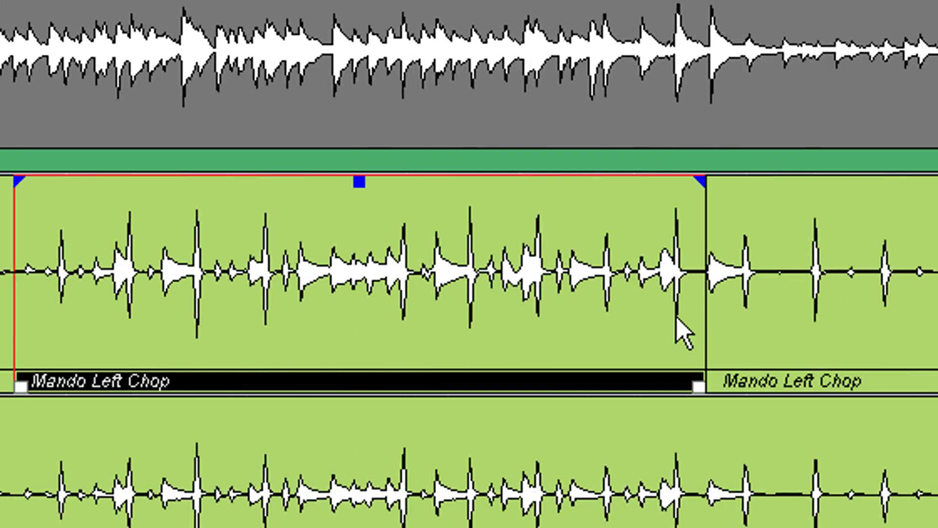
{"action": "left_click_drag", "start_coordinate": [699, 385], "coordinate": [450, 371]}
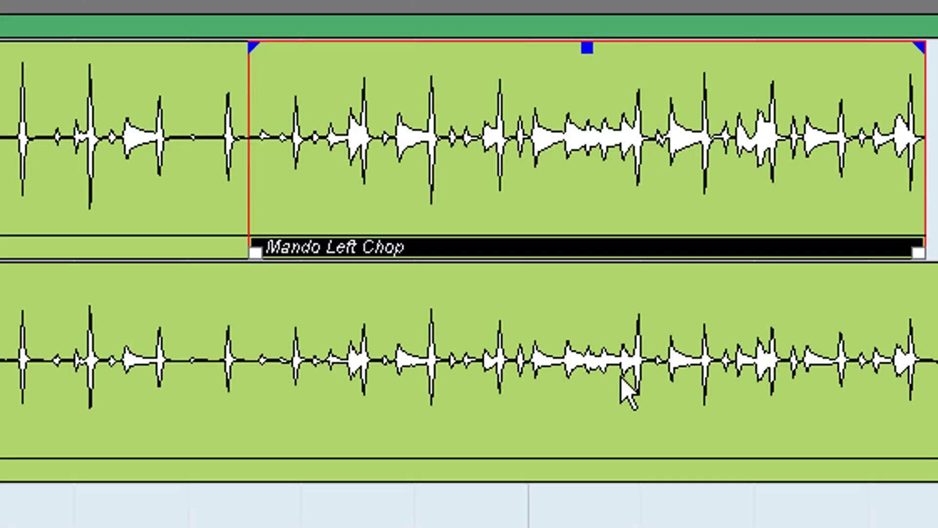
{"action": "right_click", "coordinate": [643, 164]}
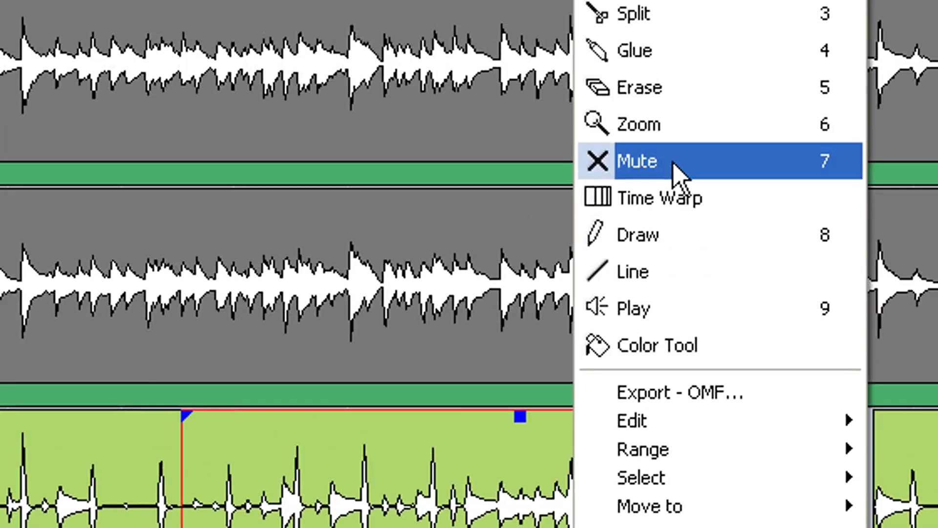
Mute the middle Mando Left Chop piece with the Mute tool, then unmute it
{"action": "left_click", "coordinate": [674, 164]}
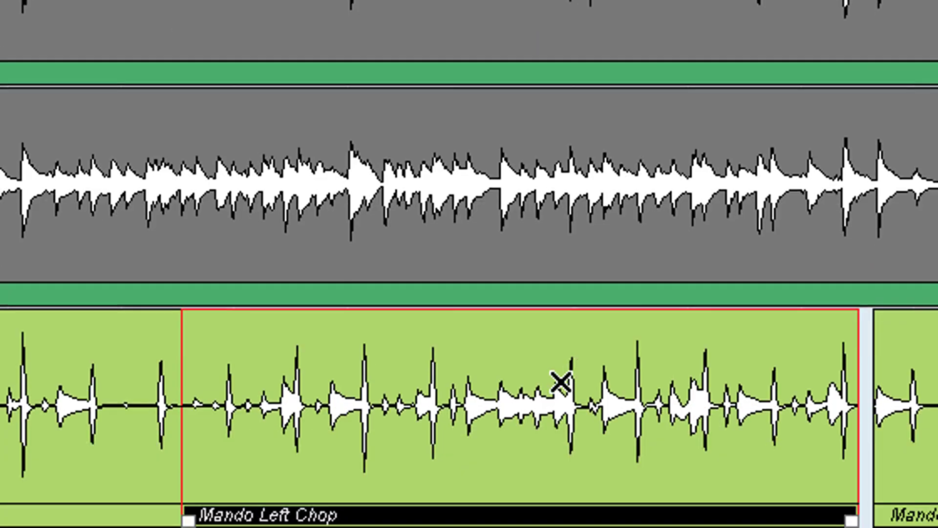
{"action": "left_click", "coordinate": [525, 365]}
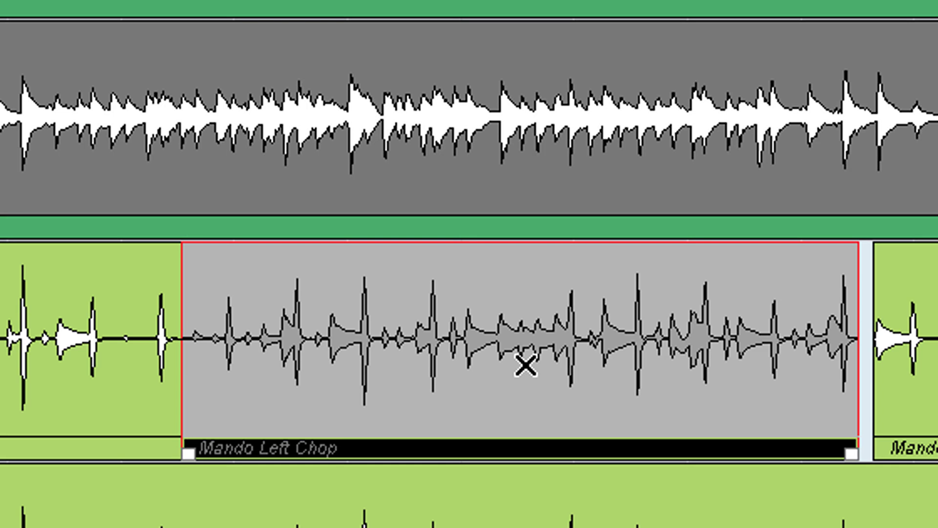
{"action": "left_click", "coordinate": [526, 366]}
With Object Selection, adjust the Mando Left Chop piece's volume to -4.31 dB
{"action": "right_click", "coordinate": [526, 366]}
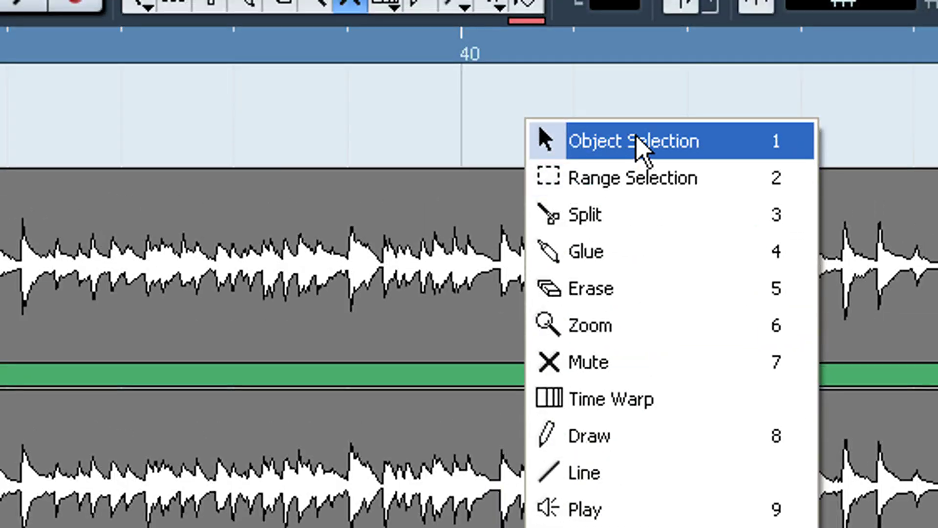
{"action": "left_click", "coordinate": [638, 146]}
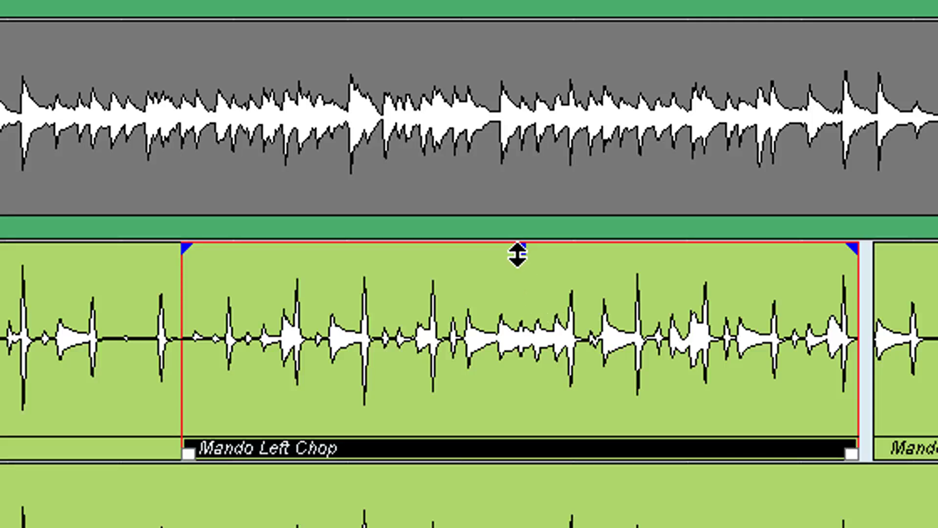
{"action": "left_click_drag", "start_coordinate": [517, 254], "coordinate": [524, 145]}
{"action": "left_click_drag", "start_coordinate": [524, 178], "coordinate": [502, 429]}
{"action": "left_click_drag", "start_coordinate": [502, 395], "coordinate": [486, 355]}
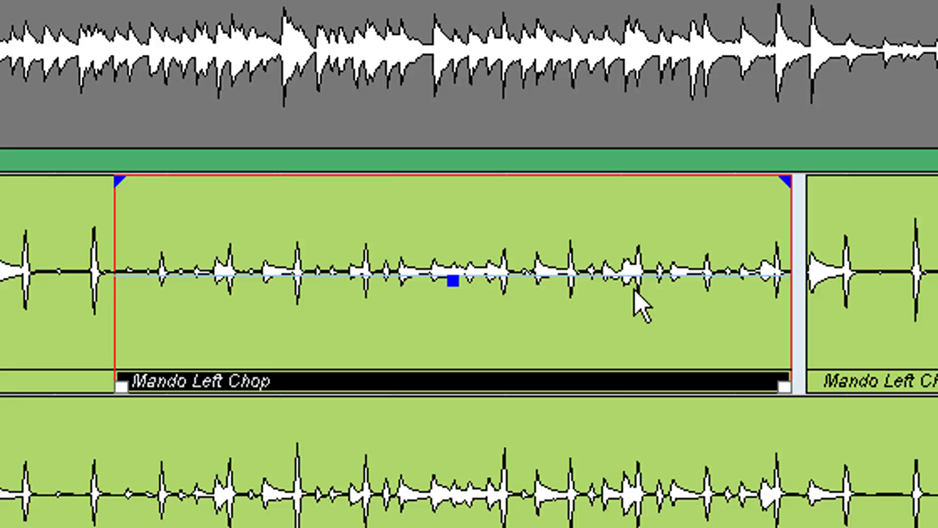
Extend the first Mando Left Chop event's end to 43.611 and pull the next event's start to 35.081
{"action": "left_click", "coordinate": [244, 293]}
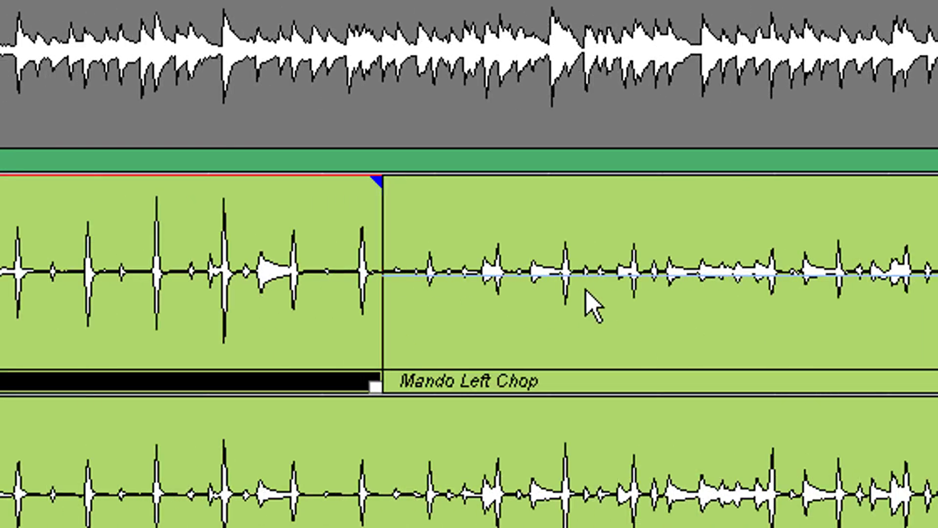
{"action": "left_click", "coordinate": [611, 295]}
{"action": "left_click", "coordinate": [909, 293]}
{"action": "left_click", "coordinate": [879, 337]}
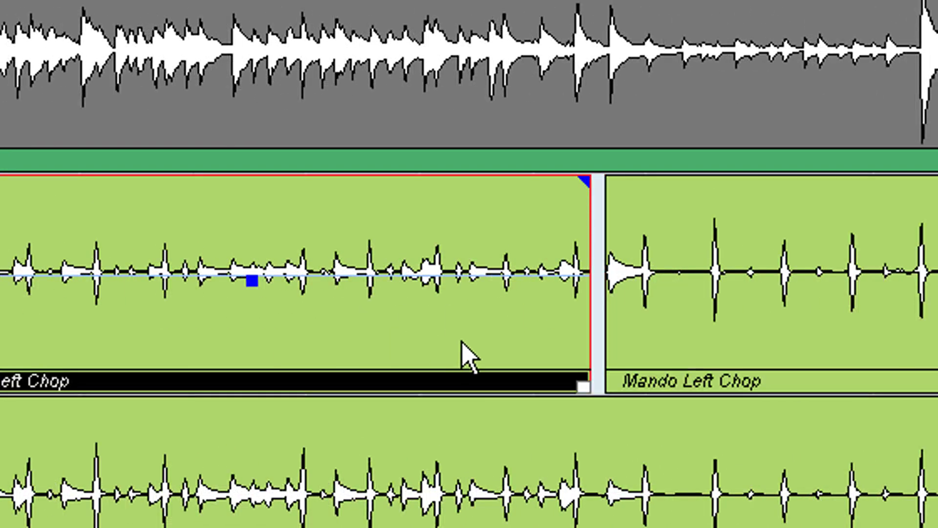
{"action": "left_click_drag", "start_coordinate": [582, 386], "coordinate": [698, 380]}
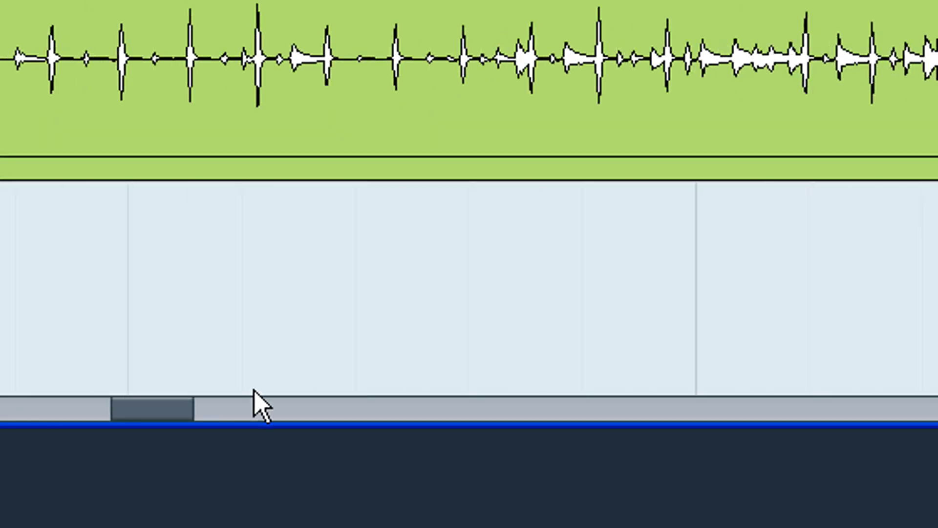
{"action": "left_click_drag", "start_coordinate": [254, 405], "coordinate": [223, 407]}
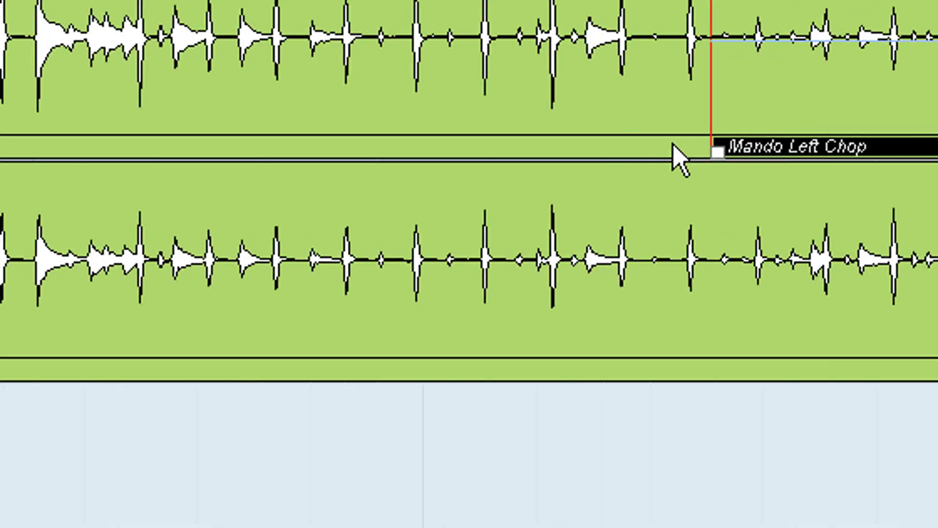
{"action": "left_click_drag", "start_coordinate": [718, 151], "coordinate": [407, 157]}
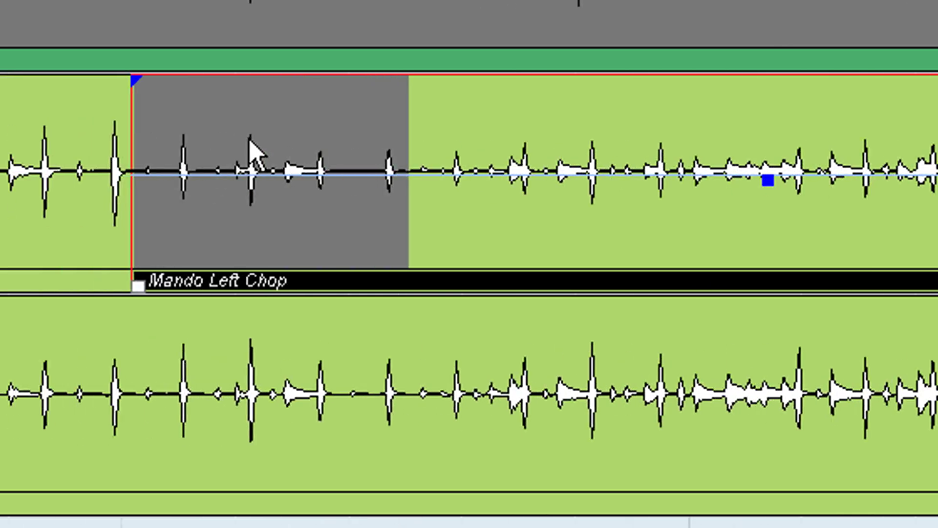
Crossfade the overlapping Mando Left Chop events and lower the earlier one's volume to about -13 dB
{"action": "left_click", "coordinate": [251, 147]}
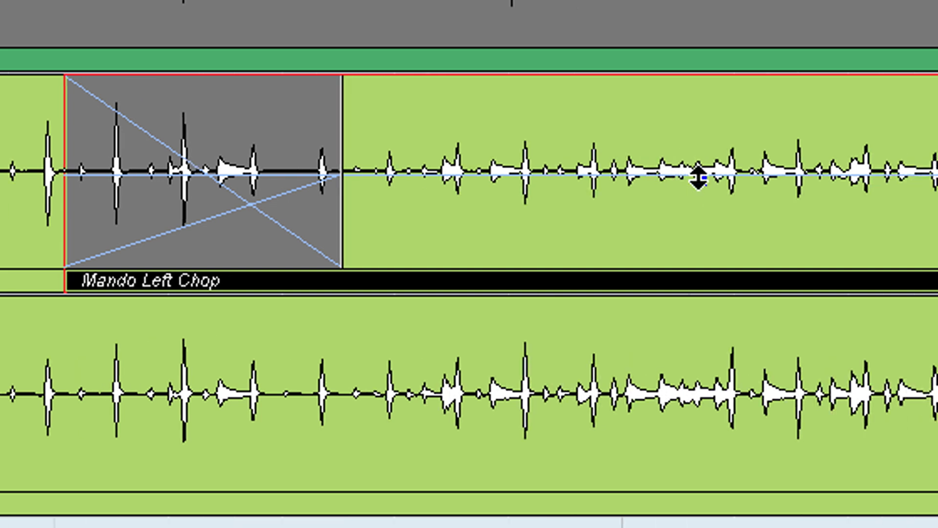
{"action": "left_click_drag", "start_coordinate": [695, 180], "coordinate": [660, 237]}
{"action": "scroll", "coordinate": [251, 174], "scroll_direction": "left", "scroll_amount": 5}
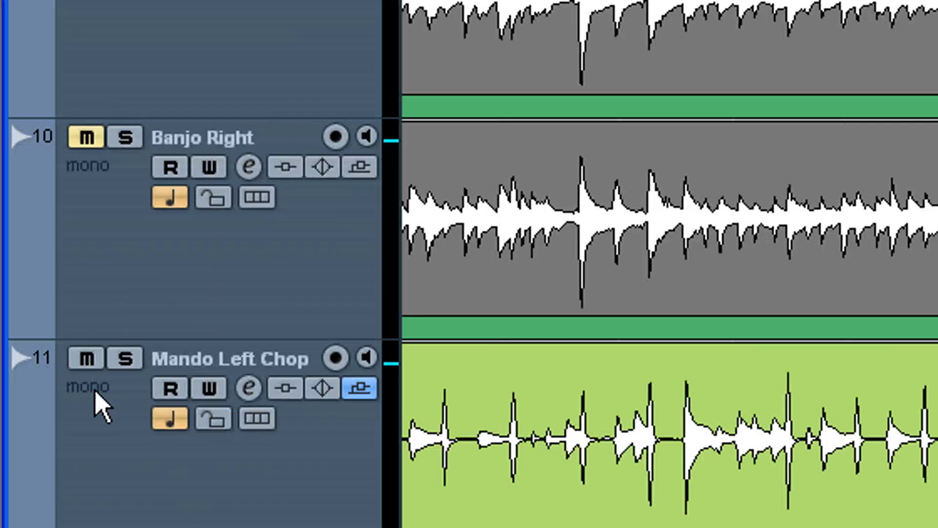
Solo track 11, Mando Left Chop, and start playback from near bar 30
{"action": "left_click", "coordinate": [118, 363]}
{"action": "left_click", "coordinate": [611, 155]}
{"action": "key", "text": "space"}
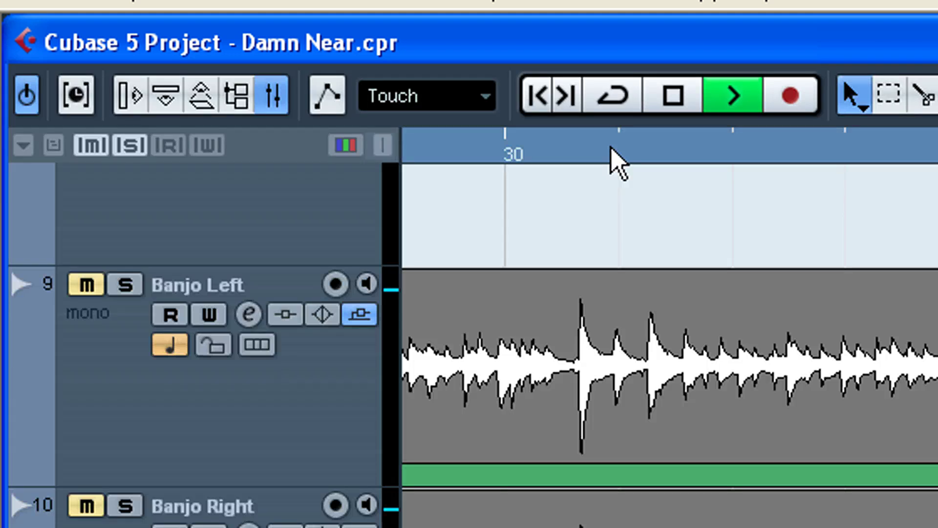
Press Space to stop the transport
{"action": "key", "text": "space"}
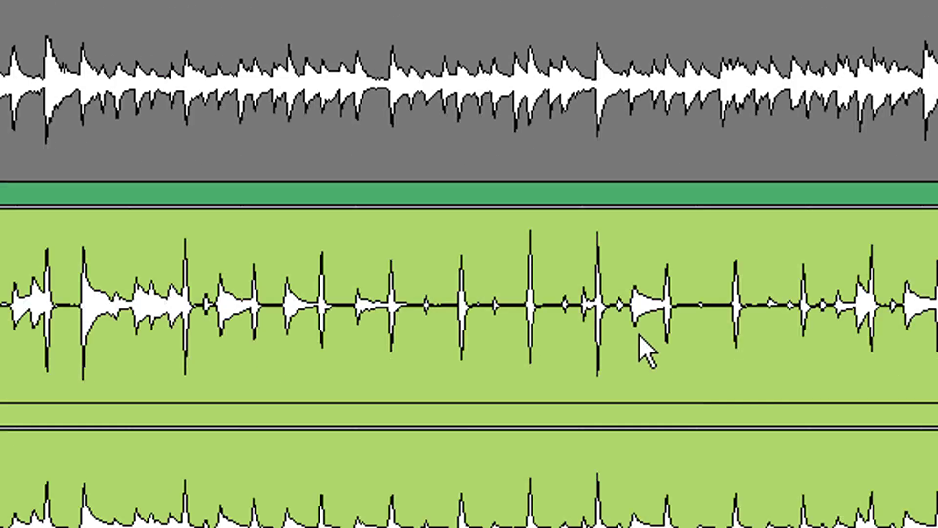
{"action": "right_click", "coordinate": [640, 381]}
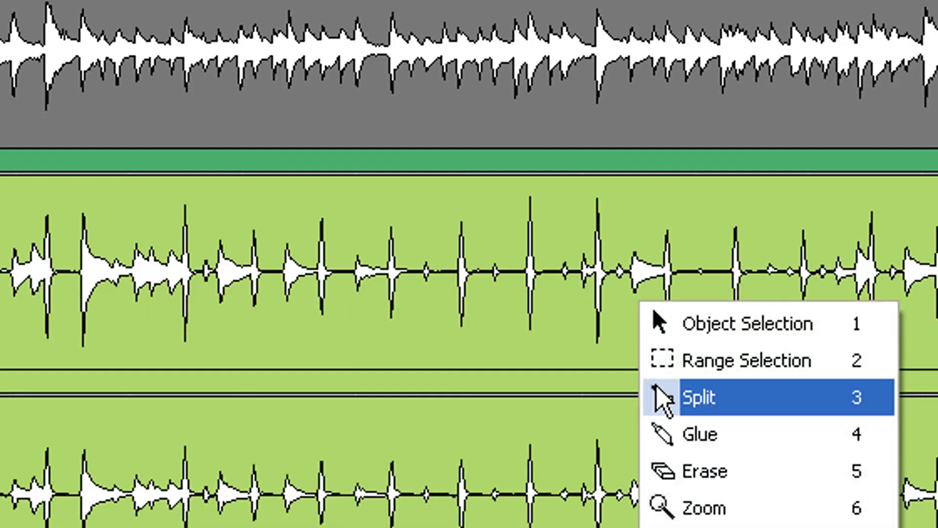
{"action": "left_click", "coordinate": [666, 398]}
{"action": "left_click", "coordinate": [492, 328]}
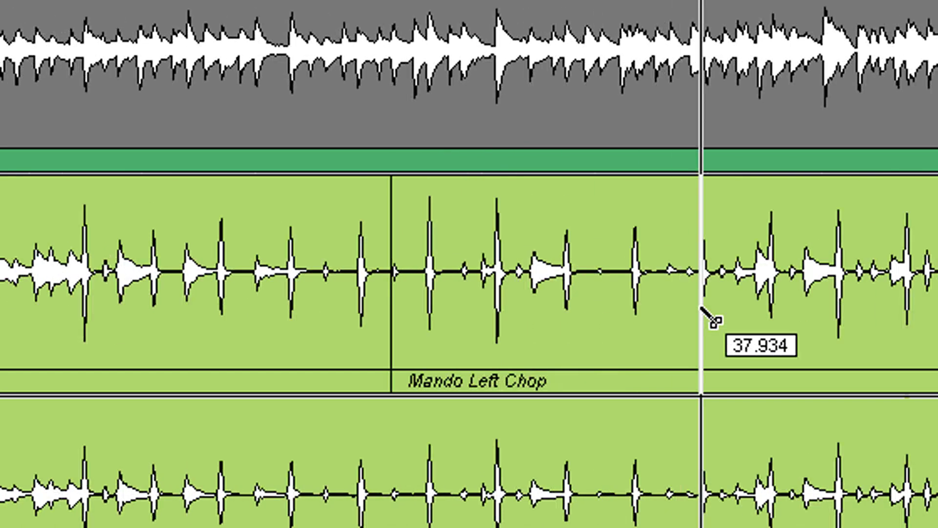
{"action": "left_click", "coordinate": [668, 312]}
{"action": "right_click", "coordinate": [562, 307]}
{"action": "left_click", "coordinate": [616, 327]}
{"action": "left_click", "coordinate": [490, 318]}
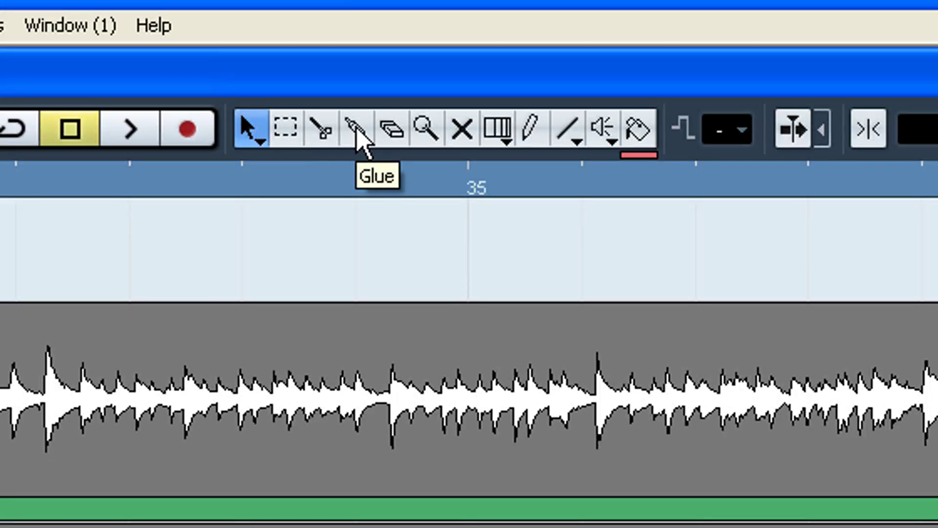
{"action": "left_click", "coordinate": [360, 138]}
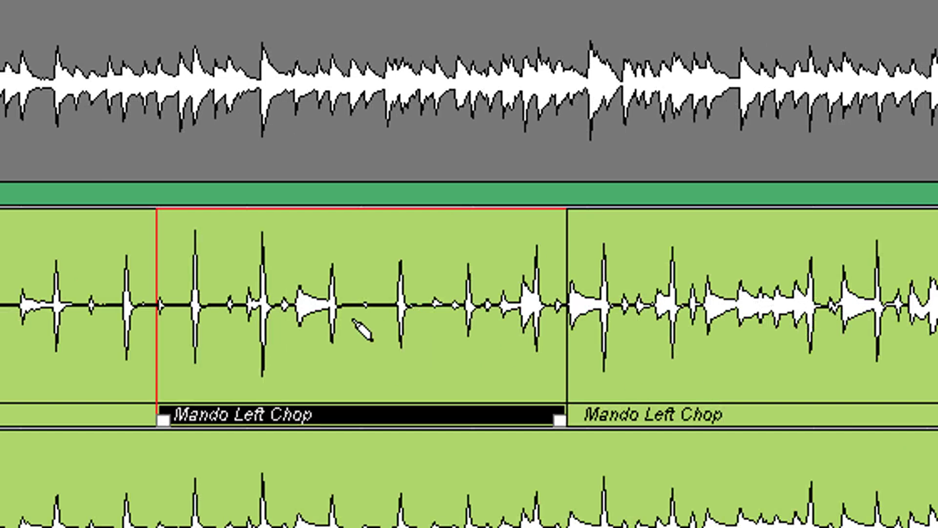
{"action": "left_click", "coordinate": [694, 365]}
{"action": "left_click", "coordinate": [235, 325]}
{"action": "right_click", "coordinate": [359, 295]}
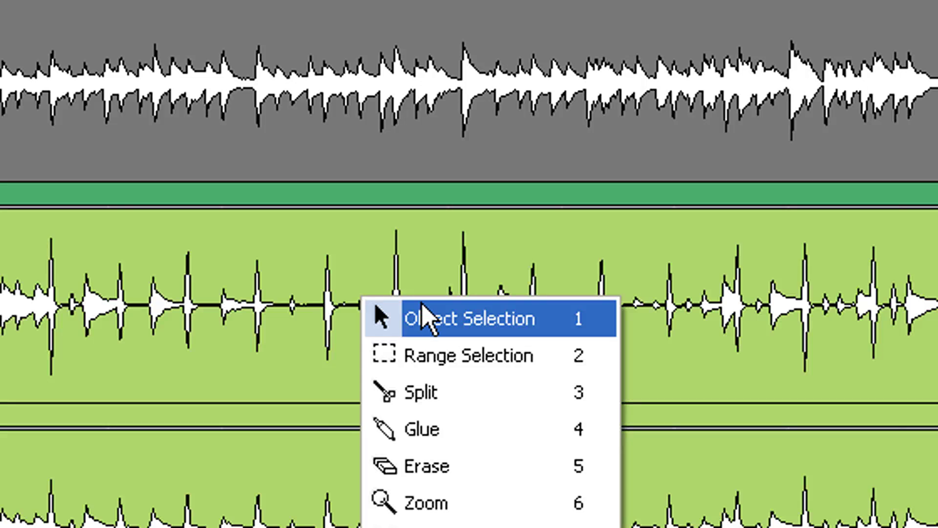
{"action": "left_click", "coordinate": [417, 326]}
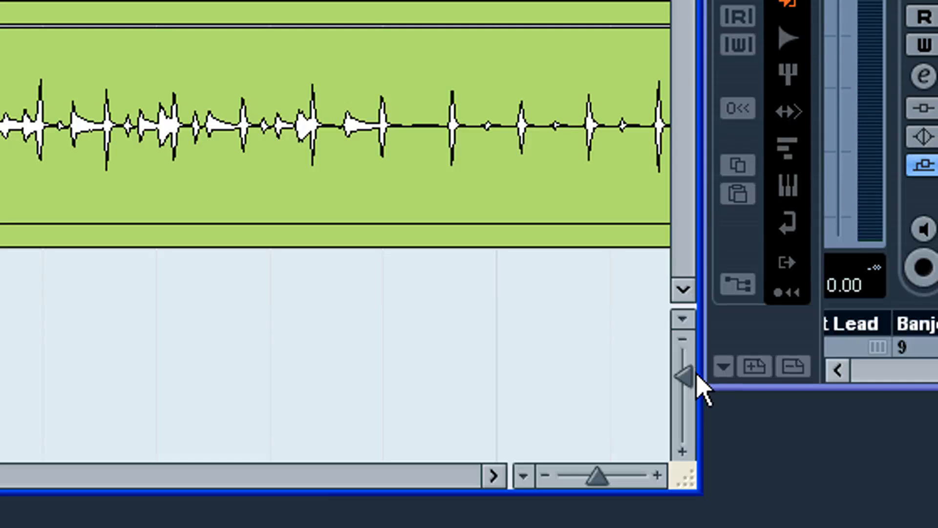
Drag the vertical zoom slider to reduce track heights, then scroll up the track list
{"action": "left_click_drag", "start_coordinate": [697, 374], "coordinate": [691, 368]}
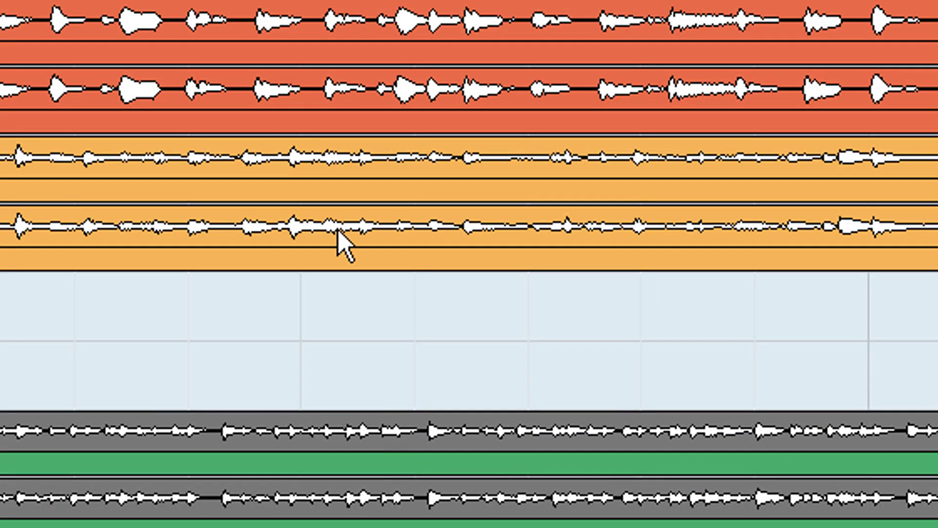
{"action": "scroll", "coordinate": [457, 153], "scroll_direction": "up", "scroll_amount": 2}
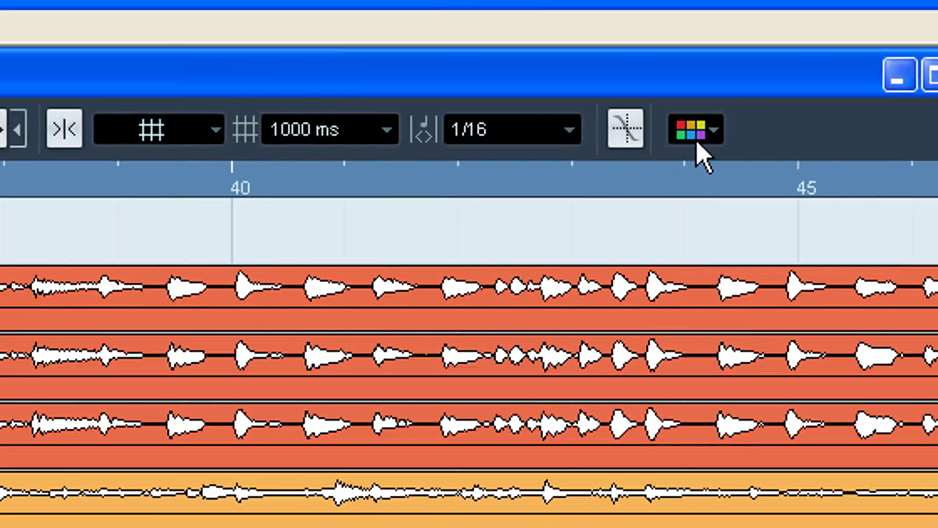
Paint the three red events green with Color 7 using the Color tool
{"action": "left_click", "coordinate": [700, 139]}
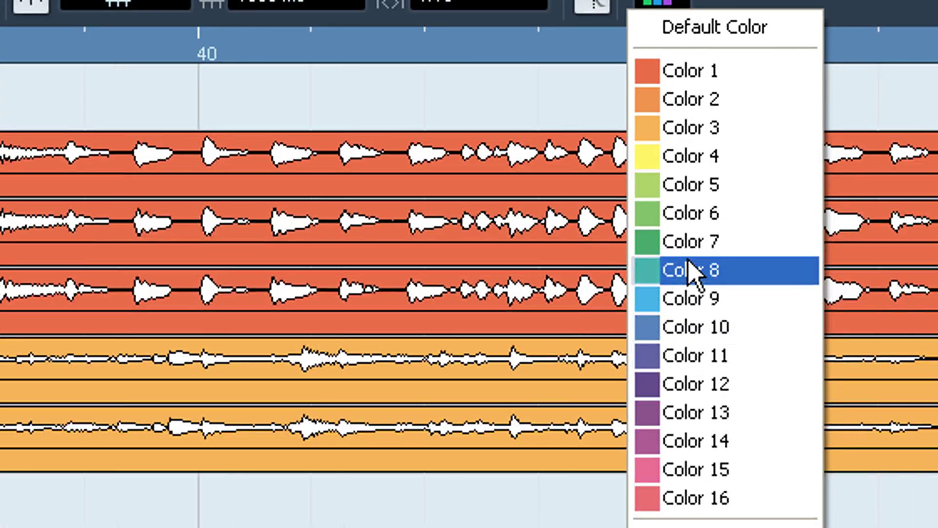
{"action": "left_click", "coordinate": [691, 249]}
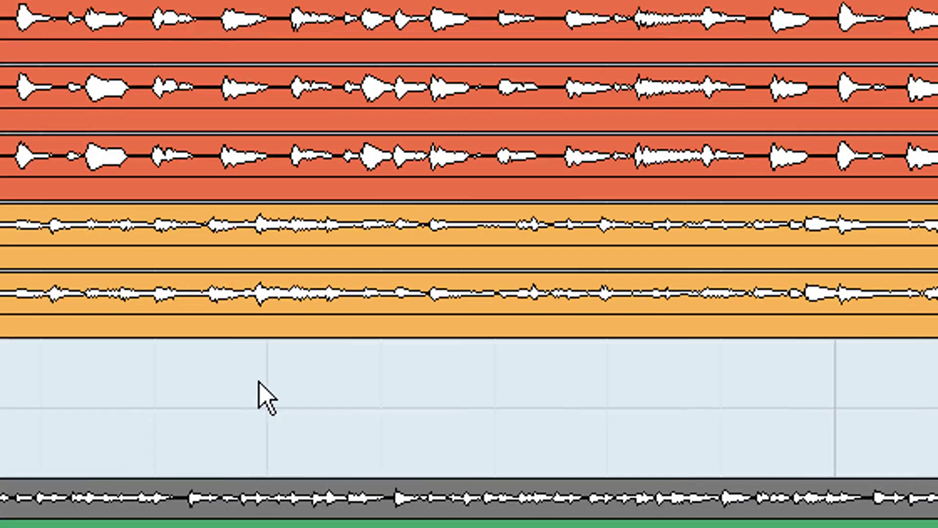
{"action": "right_click", "coordinate": [271, 451]}
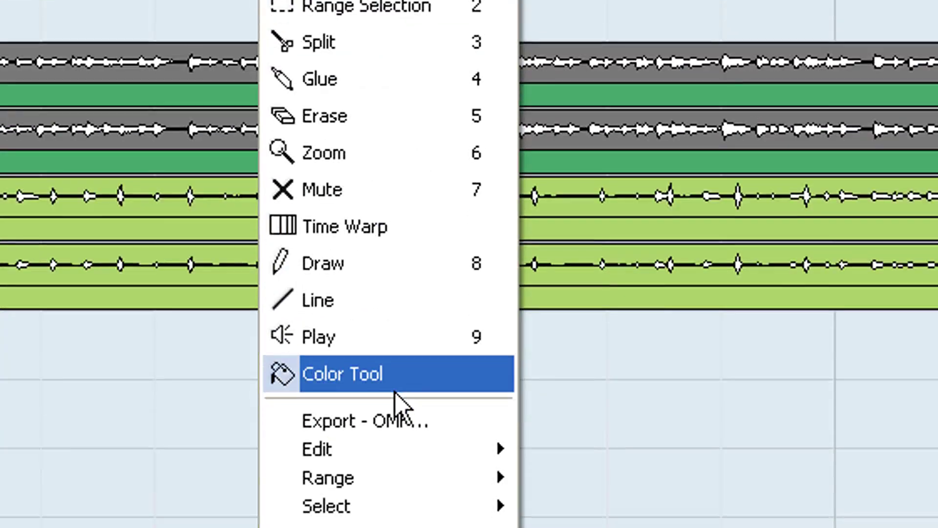
{"action": "left_click", "coordinate": [398, 374]}
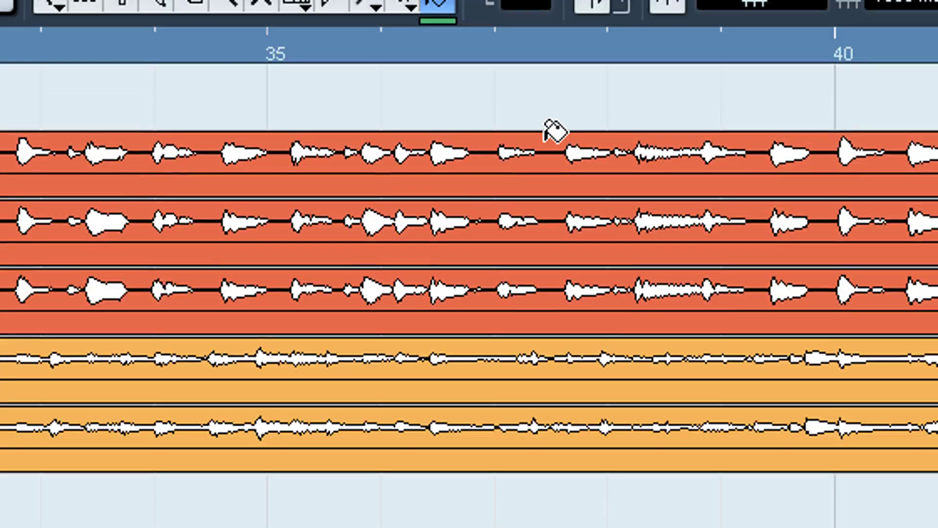
{"action": "left_click", "coordinate": [550, 155]}
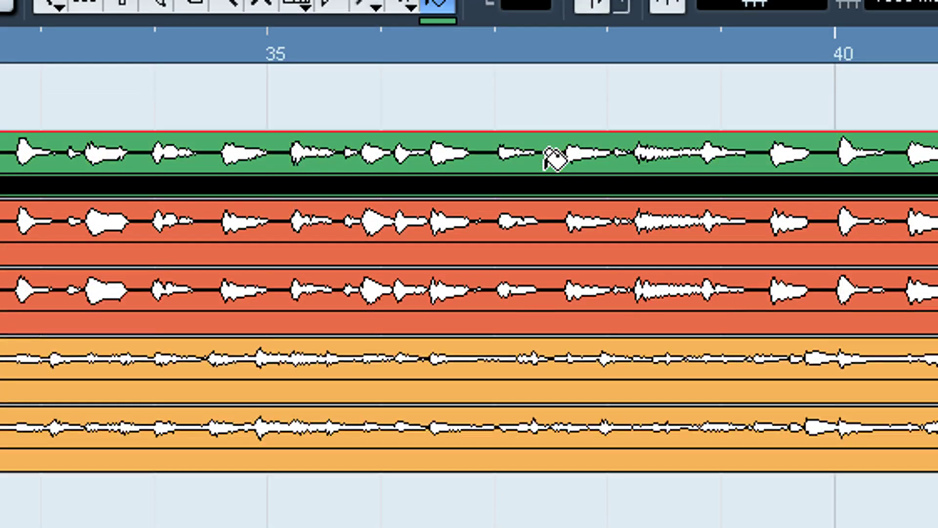
{"action": "left_click", "coordinate": [554, 210]}
{"action": "left_click", "coordinate": [542, 286]}
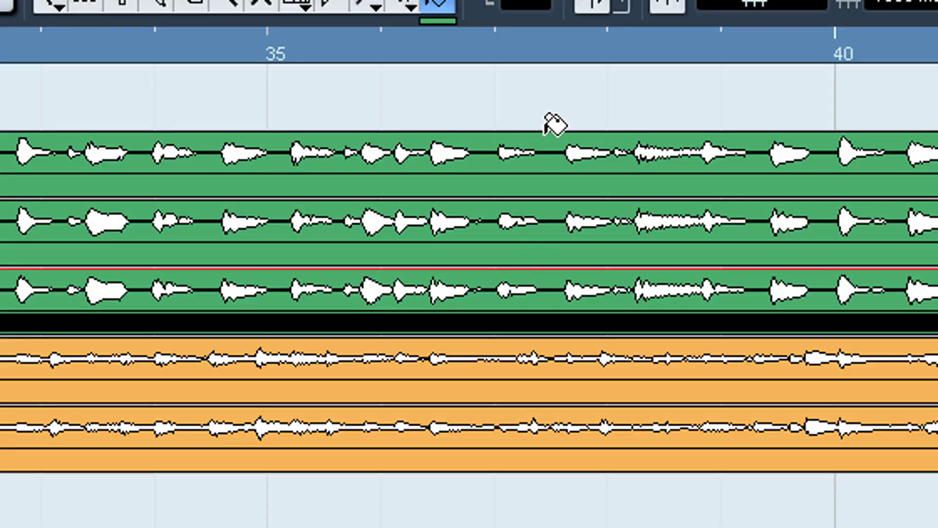
{"action": "right_click", "coordinate": [564, 88]}
{"action": "left_click", "coordinate": [586, 264]}
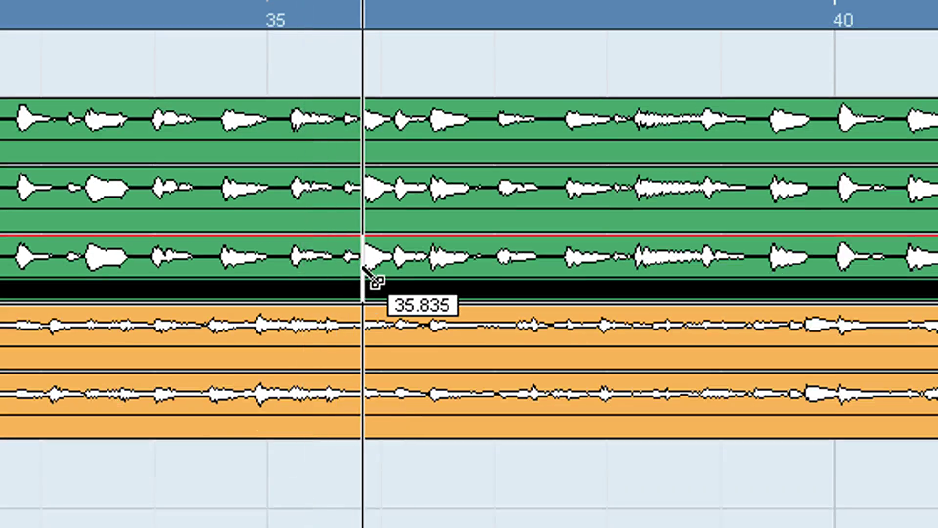
Split the third Bass Bottom_03 event at bars 35.8 and 39.1 and colour the last piece red
{"action": "left_click", "coordinate": [368, 305]}
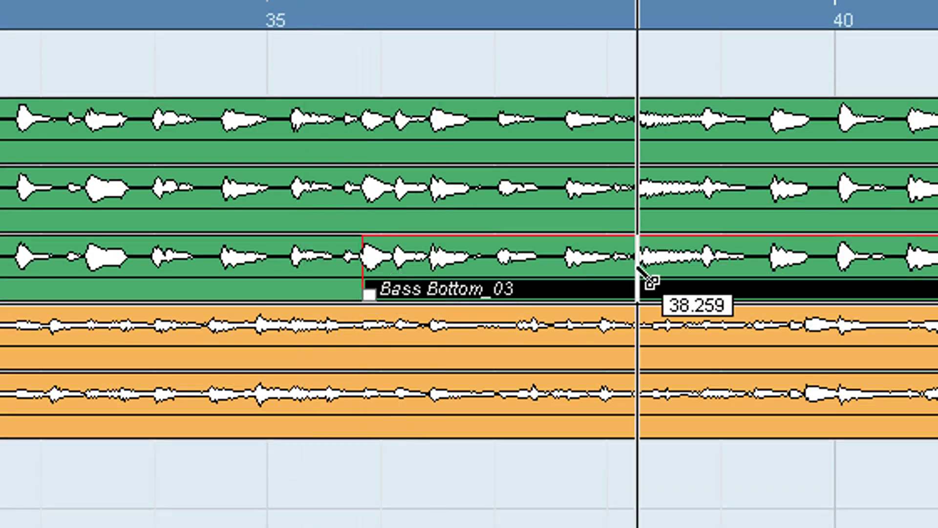
{"action": "left_click", "coordinate": [682, 261]}
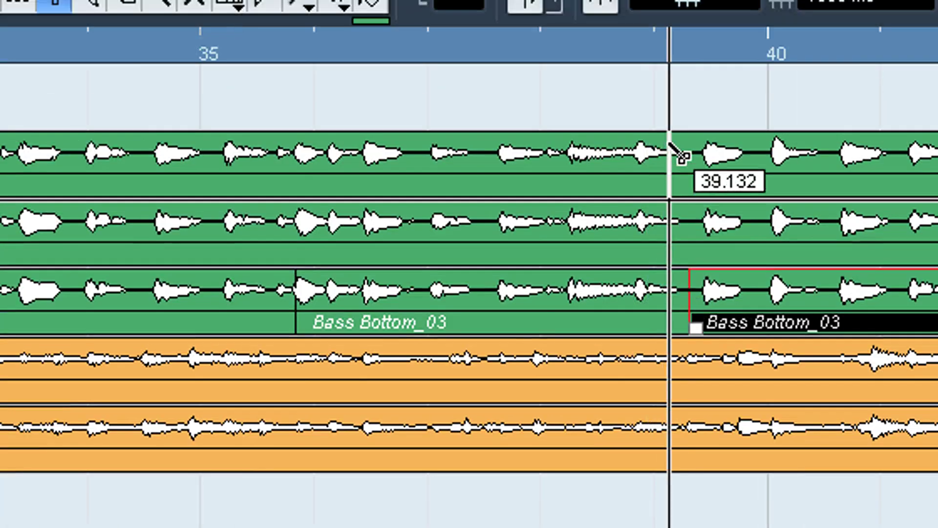
{"action": "left_click", "coordinate": [672, 136]}
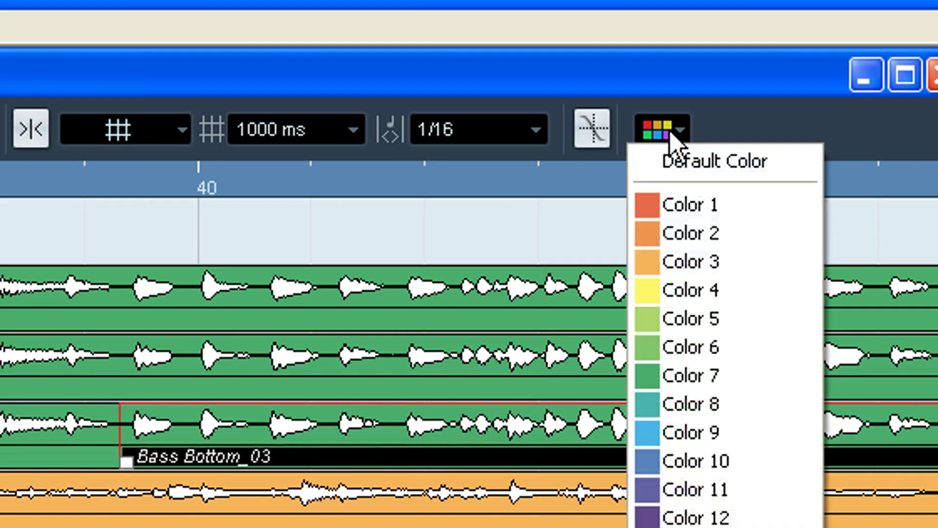
{"action": "left_click", "coordinate": [681, 205]}
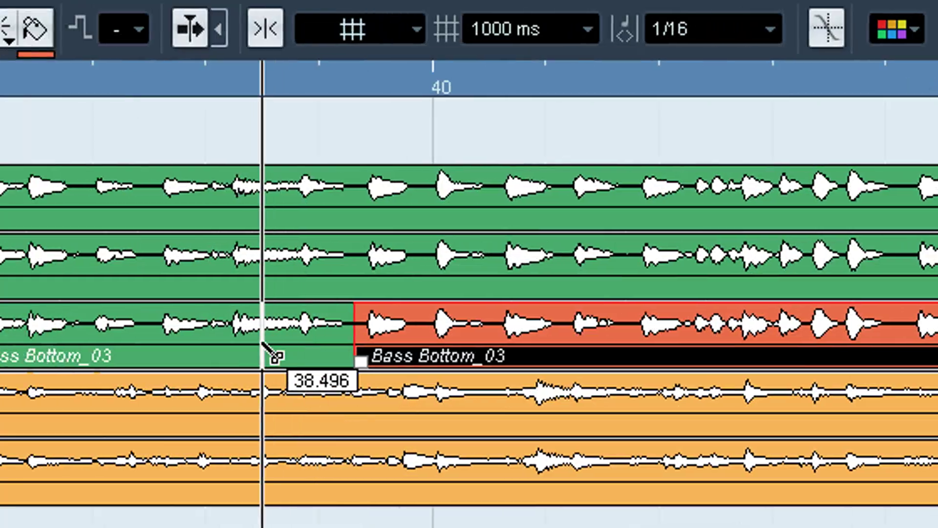
Paint the middle Bass Bottom_03 piece red with the Color Tool
{"action": "right_click", "coordinate": [17, 442]}
{"action": "left_click", "coordinate": [303, 382]}
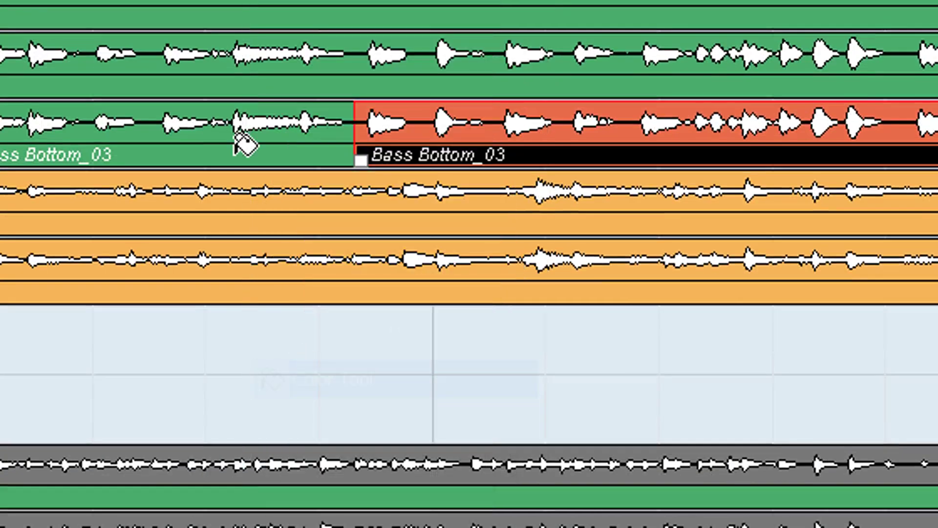
{"action": "left_click", "coordinate": [222, 325]}
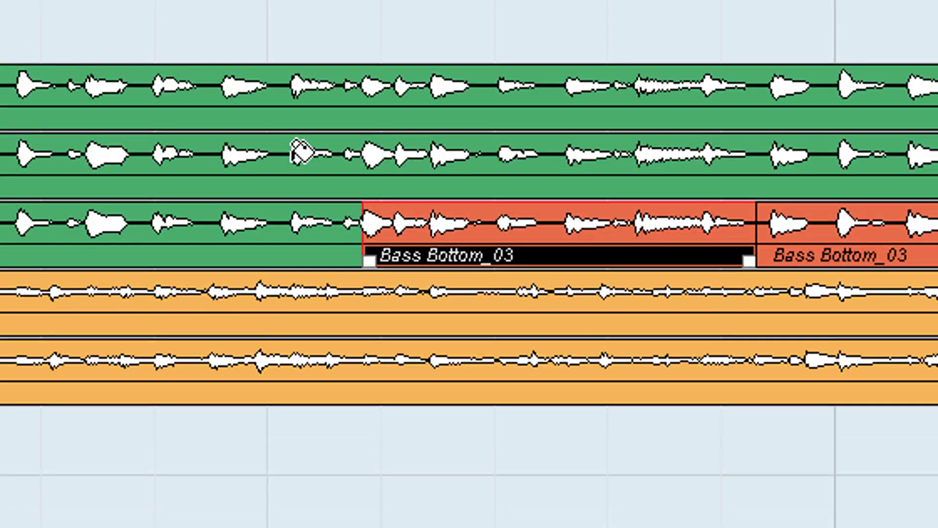